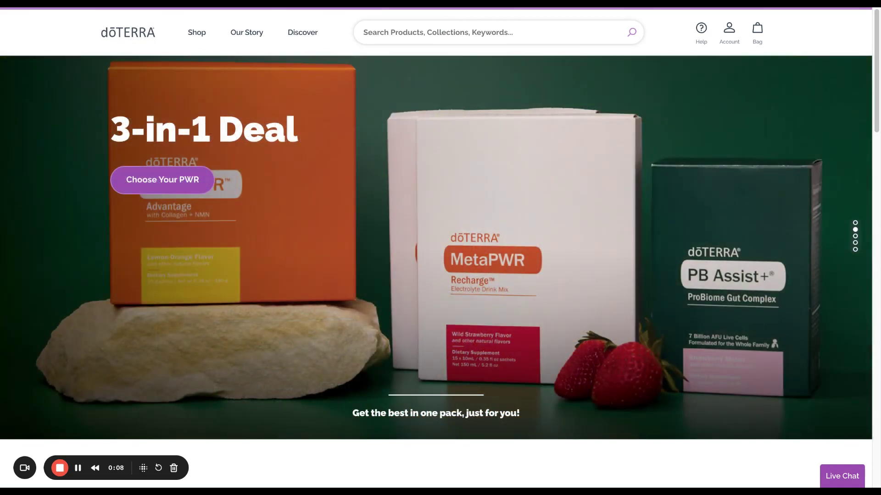
Log in to the doTERRA member account with the saved password-manager credentials.
left_click(730, 37)
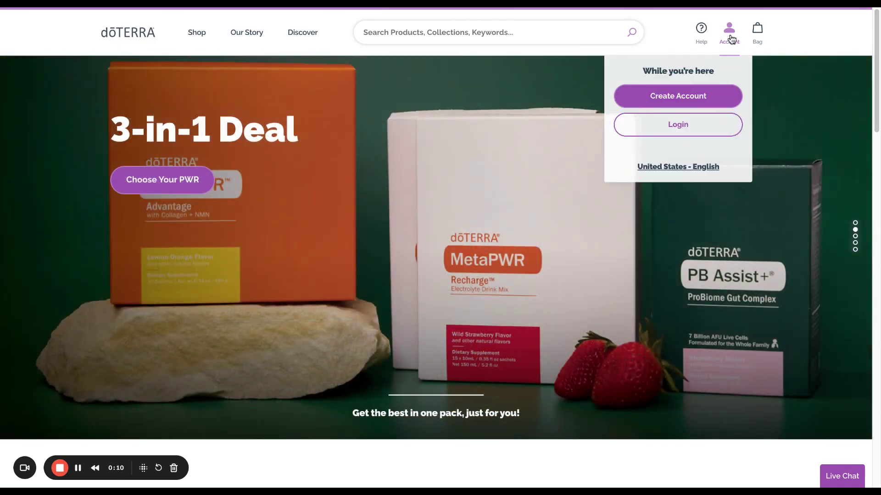
left_click(717, 127)
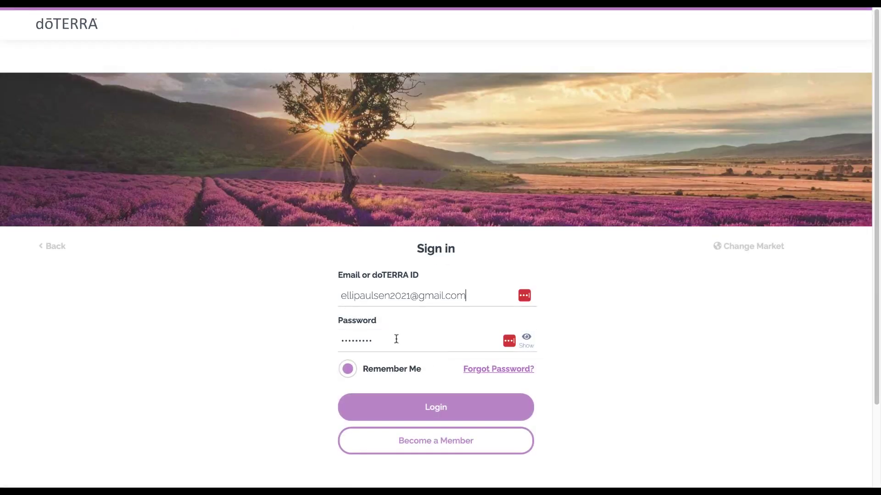
left_click(418, 296)
left_click(438, 371)
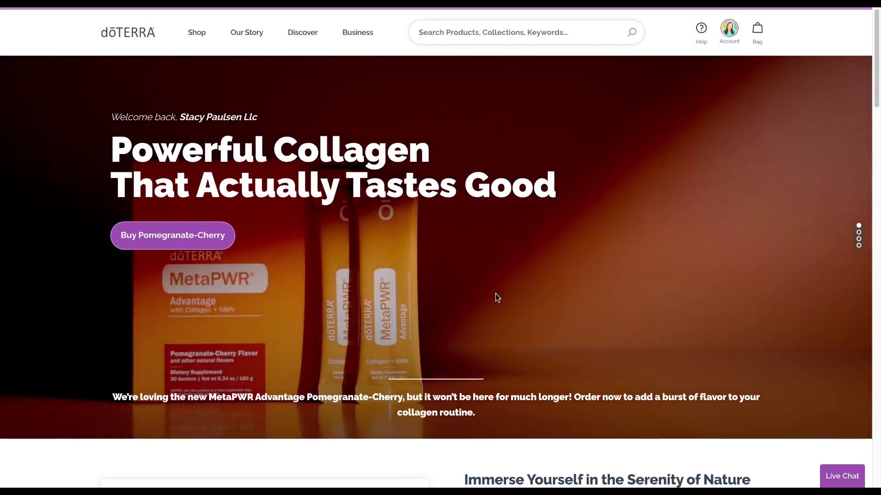
Scroll the member home page down to the Your Loyalty Order card.
scroll(496, 293, "down", 2)
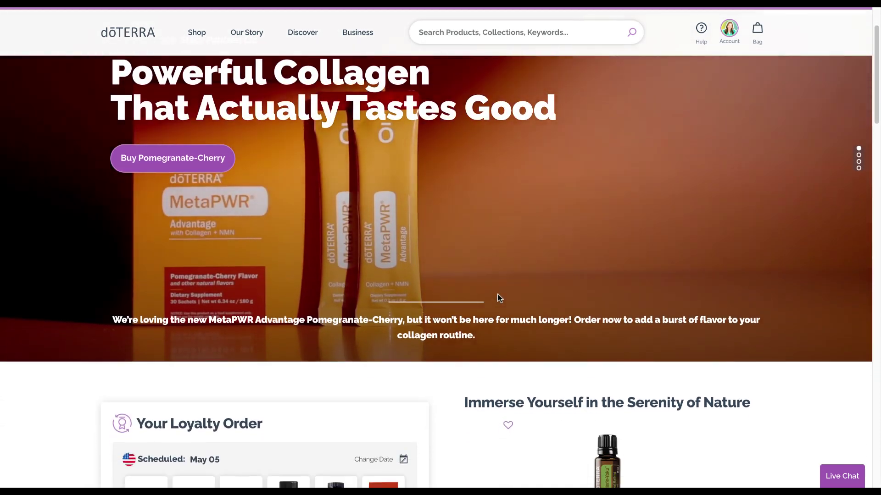
scroll(497, 296, "down", 4)
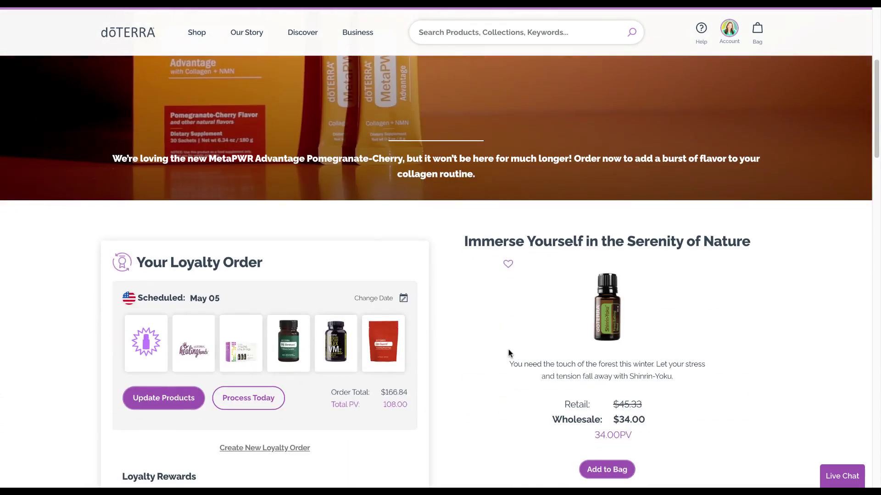
scroll(508, 353, "up", 5)
mouse_move(211, 50)
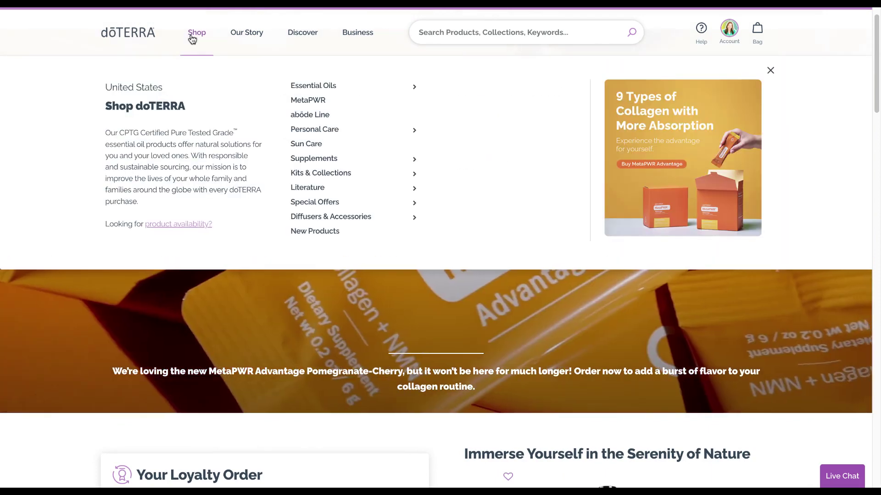
mouse_move(310, 207)
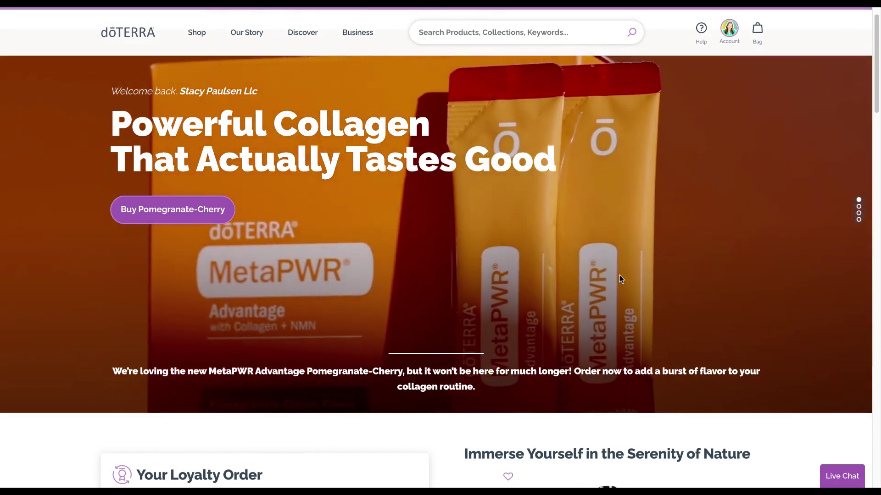
scroll(619, 276, "down", 8)
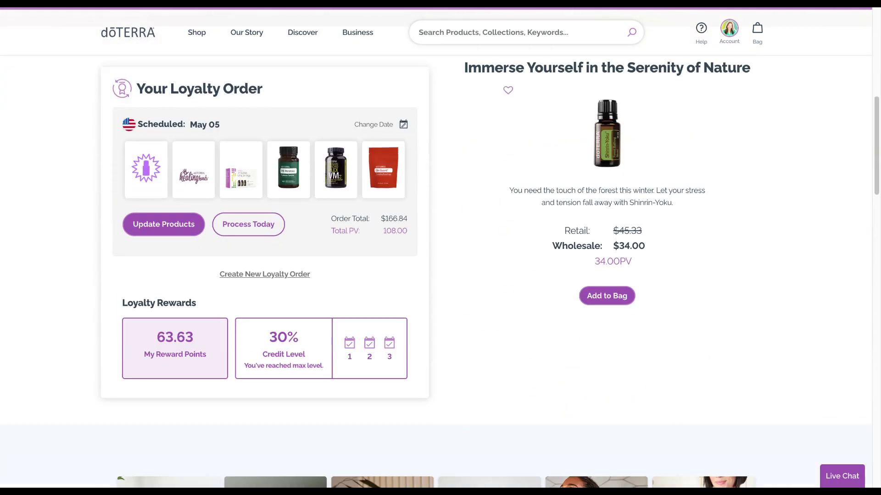
scroll(425, 254, "down", 1)
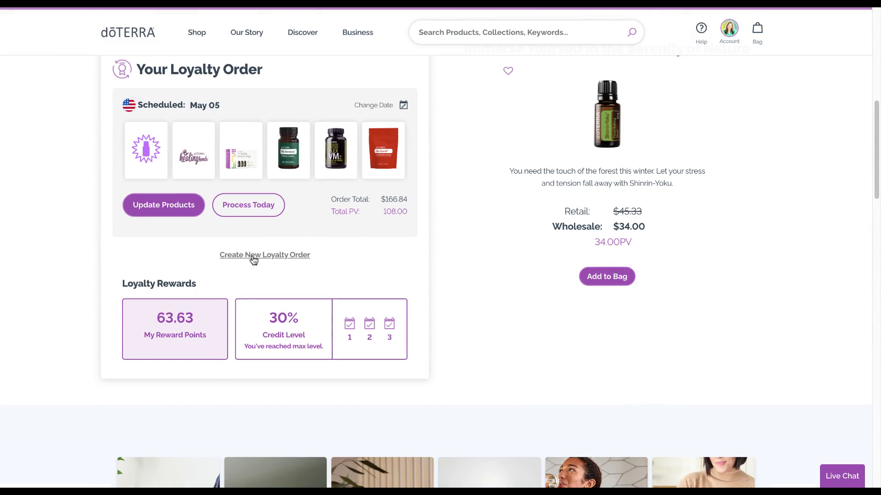
Create a new loyalty order with May 12 as its process date and start shopping.
left_click(265, 256)
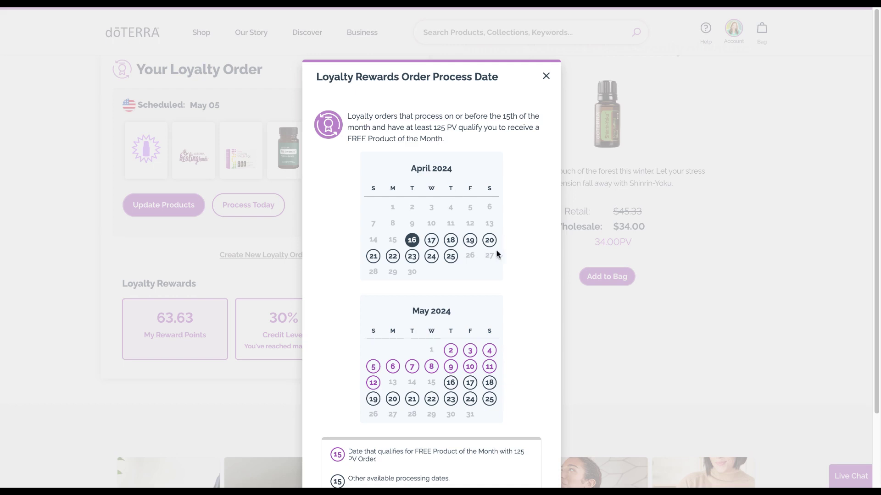
scroll(498, 255, "down", 2)
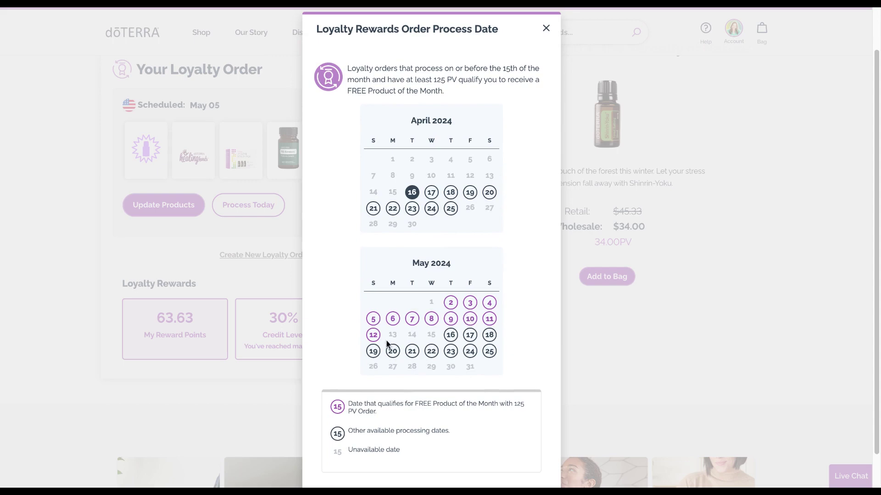
left_click(374, 335)
left_click(448, 470)
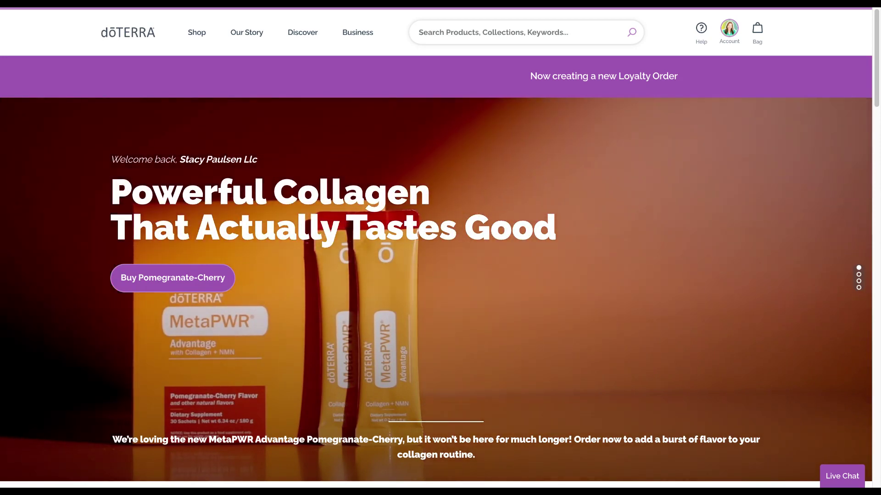
Browse to Shop > Essential Oils > Most Popular Essential Oils.
scroll(474, 282, "down", 5)
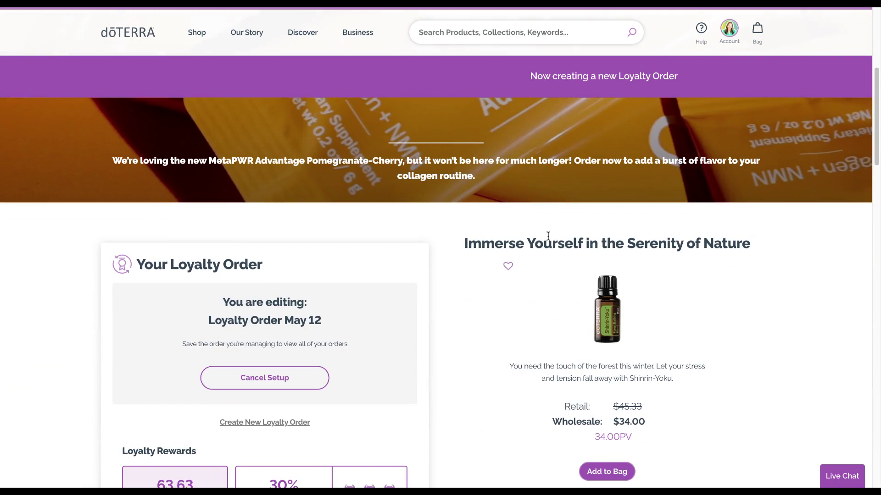
scroll(475, 342, "up", 5)
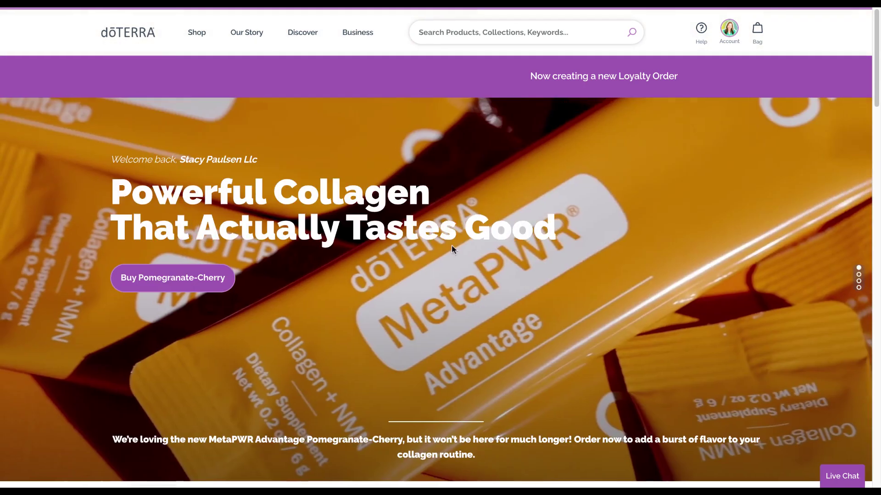
left_click(197, 33)
mouse_move(325, 86)
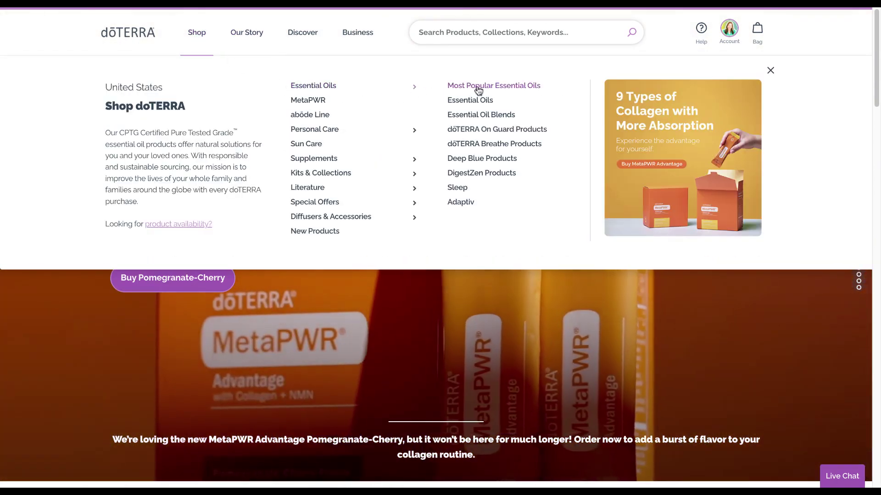
left_click(477, 87)
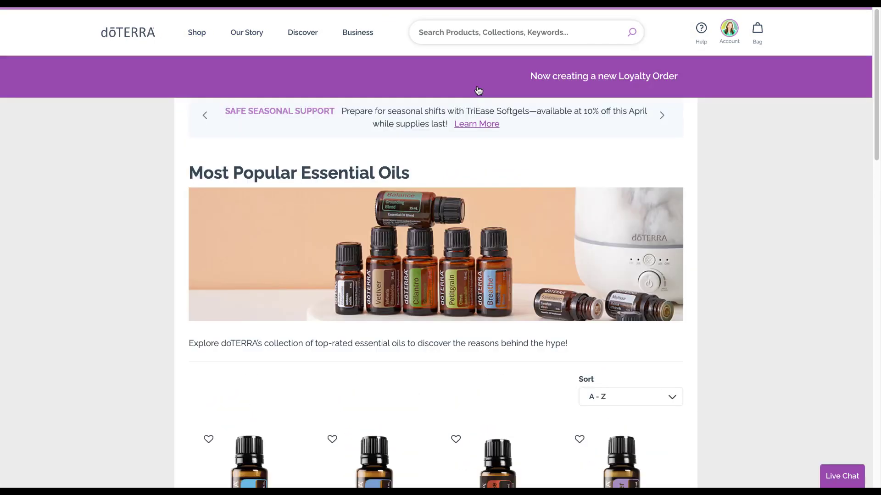
Add Breathe, DigestZen and Frankincense to the loyalty order bag, then view the bag.
scroll(370, 337, "down", 5)
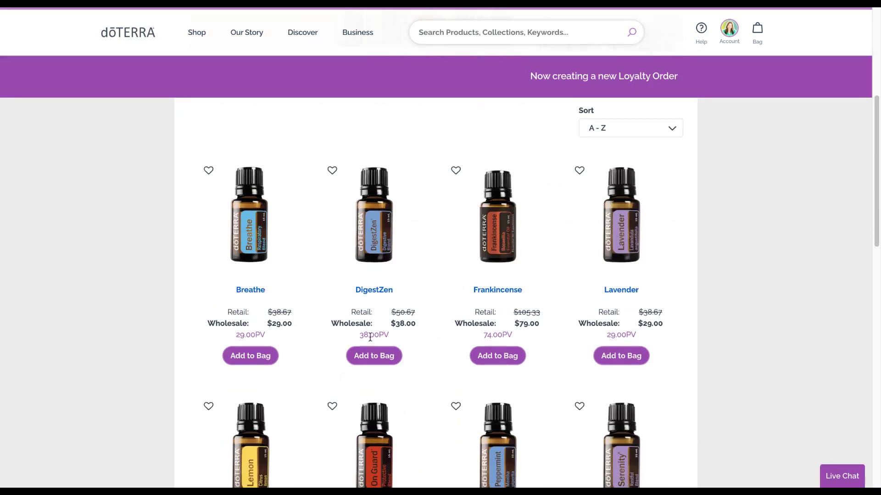
left_click(258, 358)
left_click(371, 357)
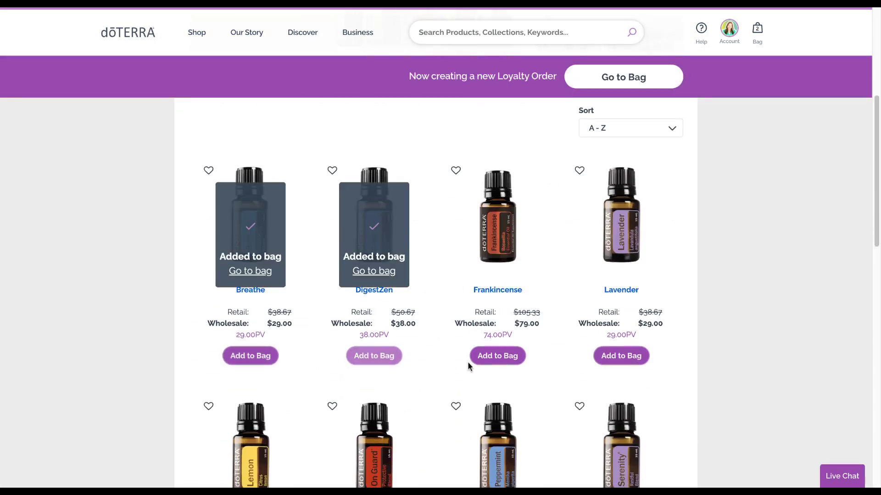
left_click(497, 356)
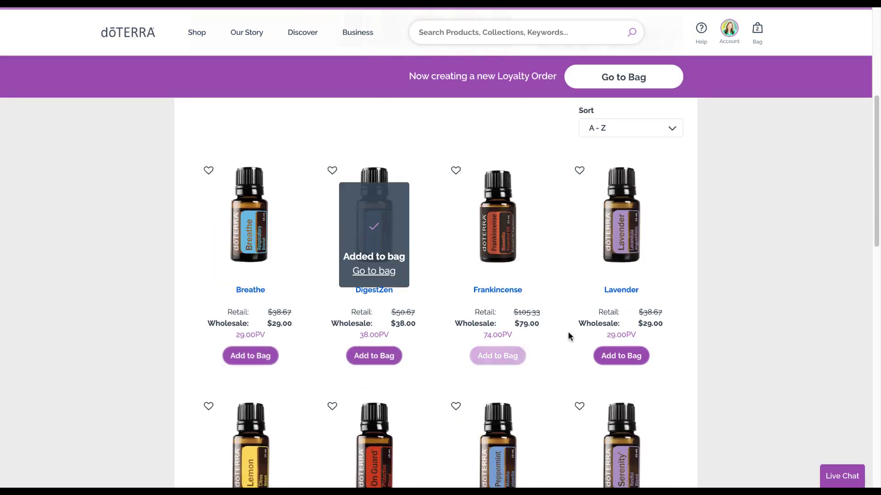
left_click(624, 78)
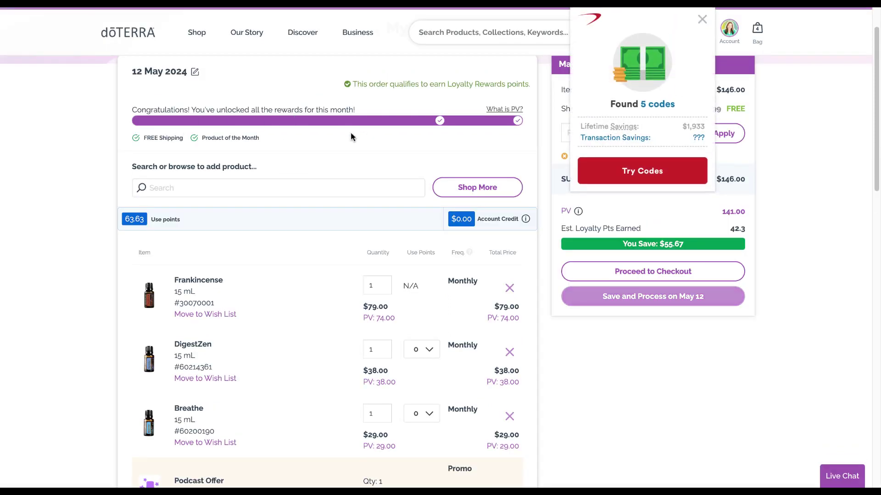
Dismiss the coupon finder popup and review the $146.00 bag with 141.00 PV and 42.3 points.
left_click(702, 19)
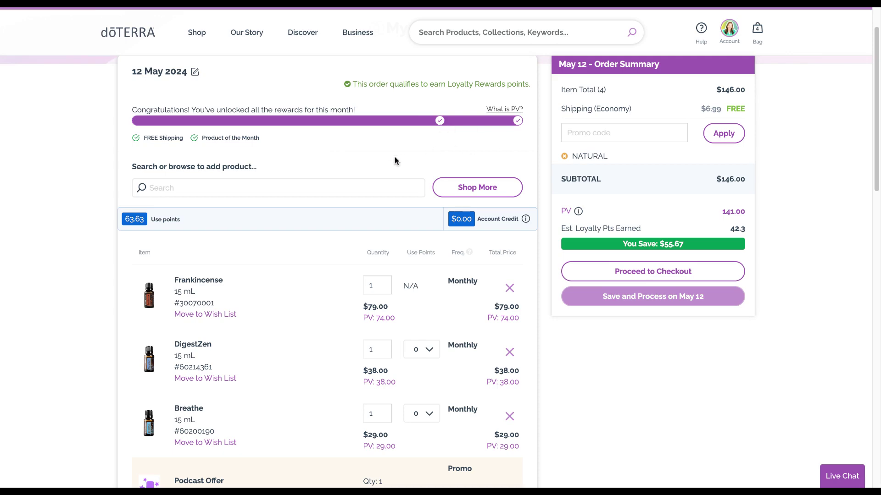
scroll(270, 366, "down", 3)
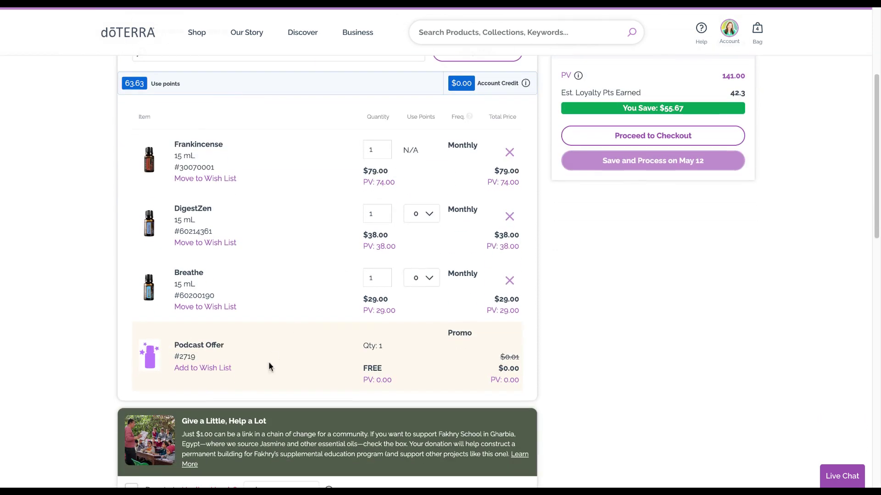
scroll(780, 268, "up", 2)
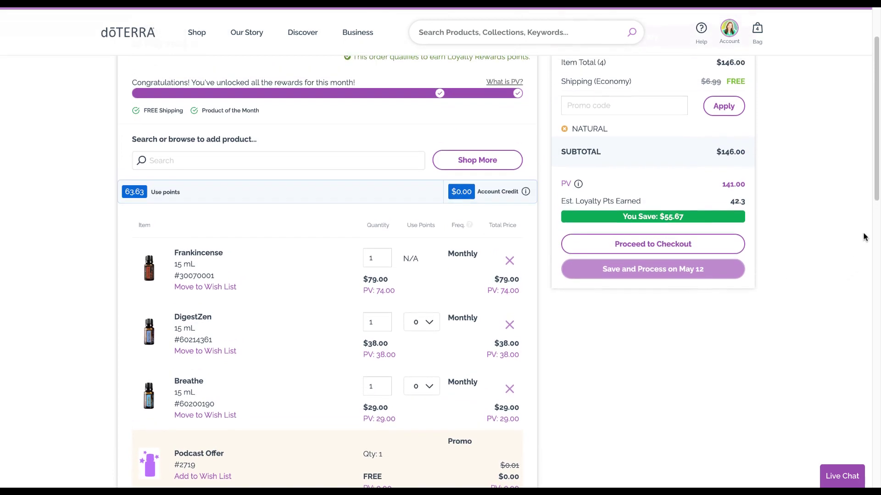
mouse_move(691, 277)
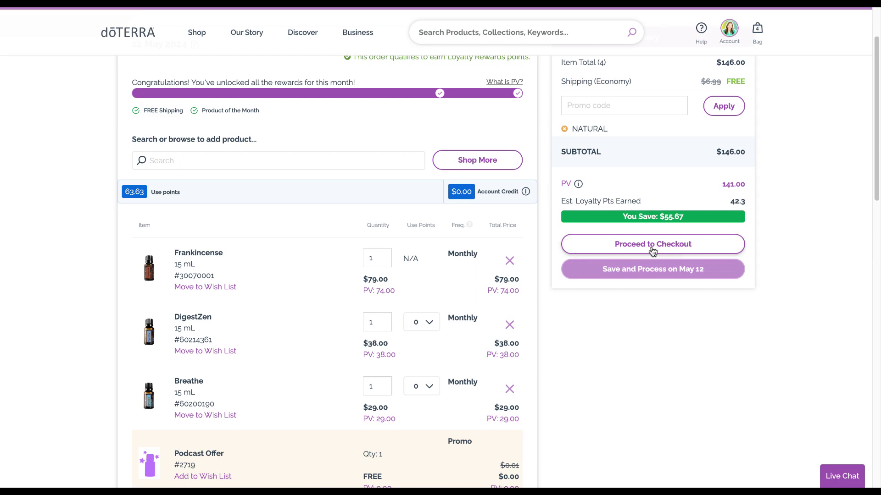
scroll(785, 240, "up", 1)
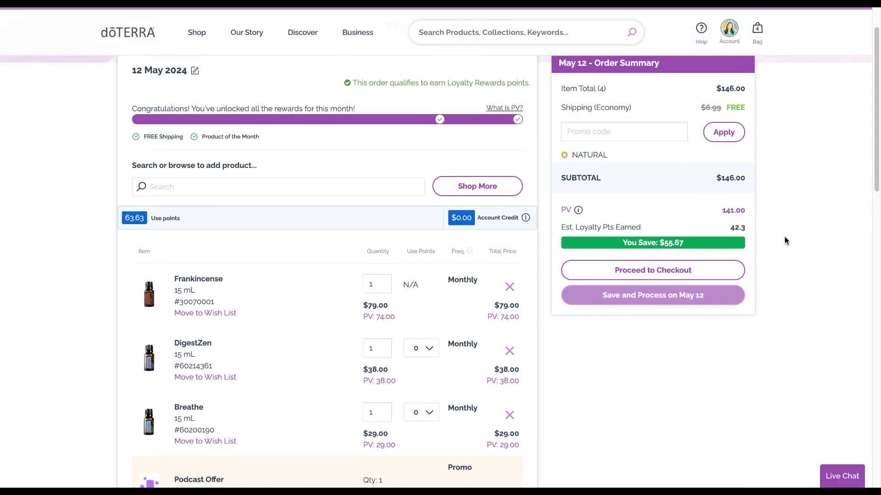
scroll(785, 240, "up", 1)
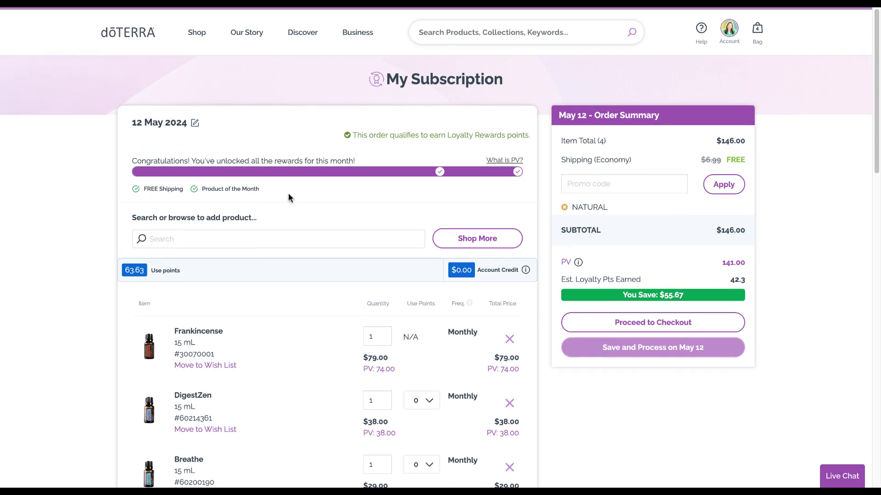
scroll(288, 193, "down", 2)
scroll(288, 193, "down", 2)
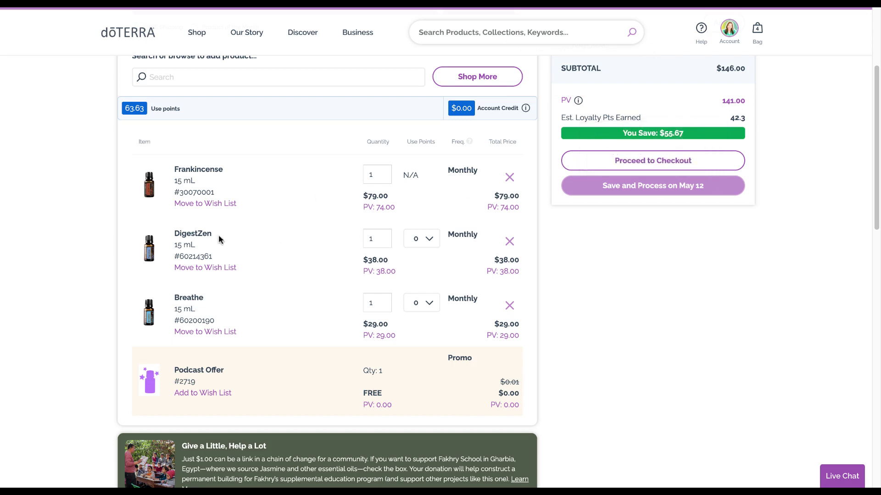
Show the DigestZen row's Use Points options of 0 and 1.
scroll(156, 250, "up", 3)
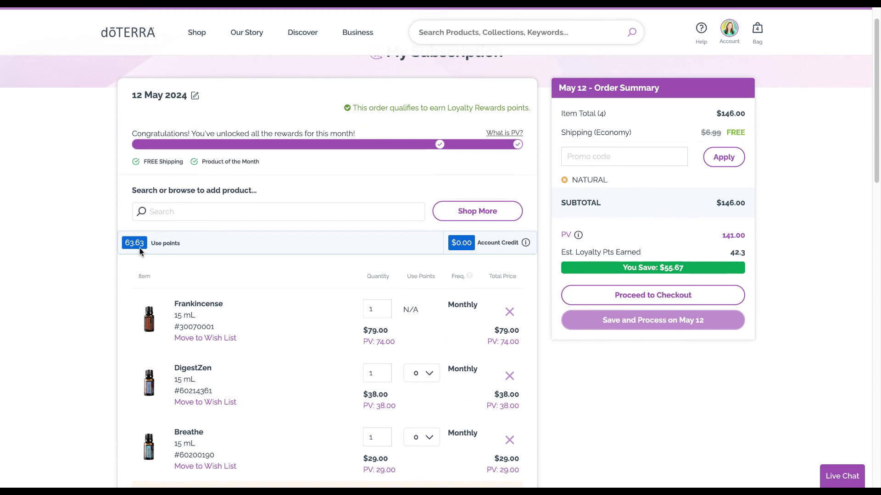
scroll(260, 248, "down", 3)
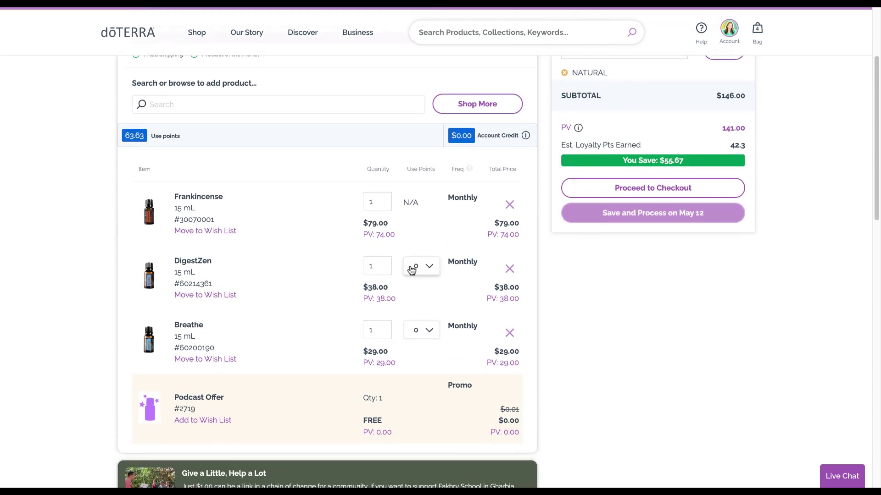
left_click(431, 270)
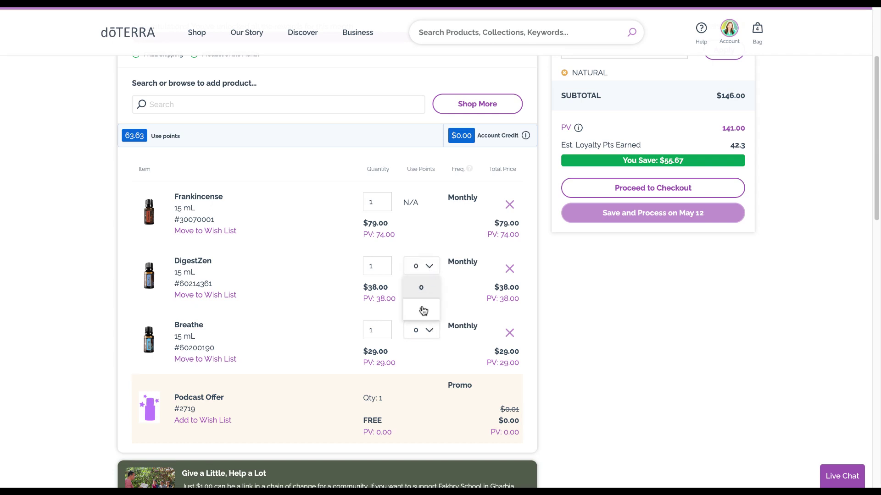